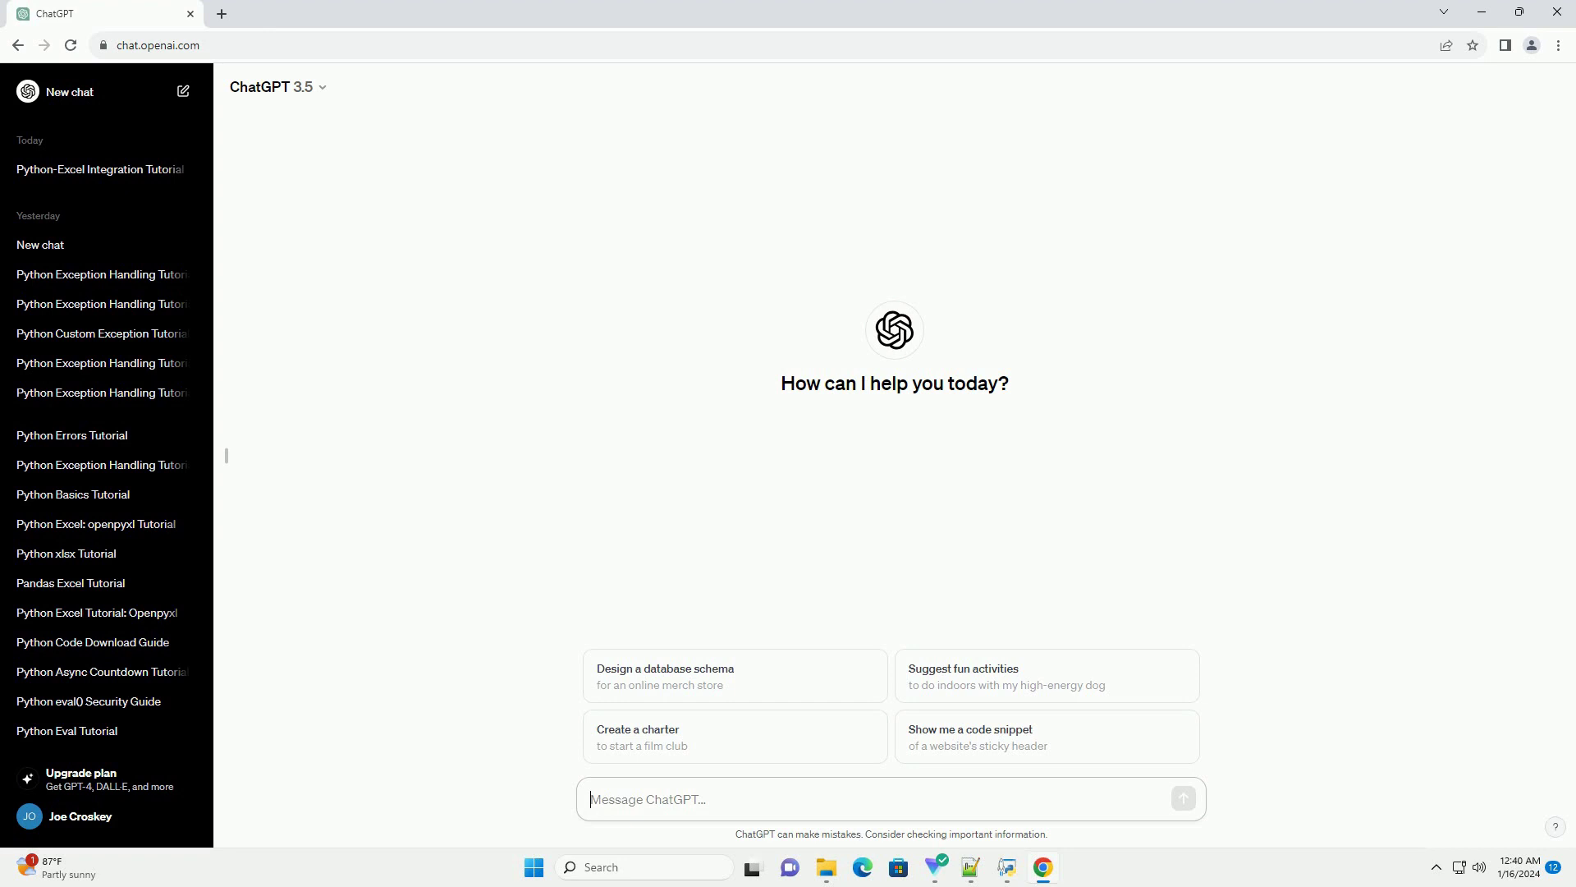
text(write an informative tutorial about python in excel not working with code example)
- Submit the prompt asking for a Python-in-Excel troubleshooting tutorial with code examples
key(Return)
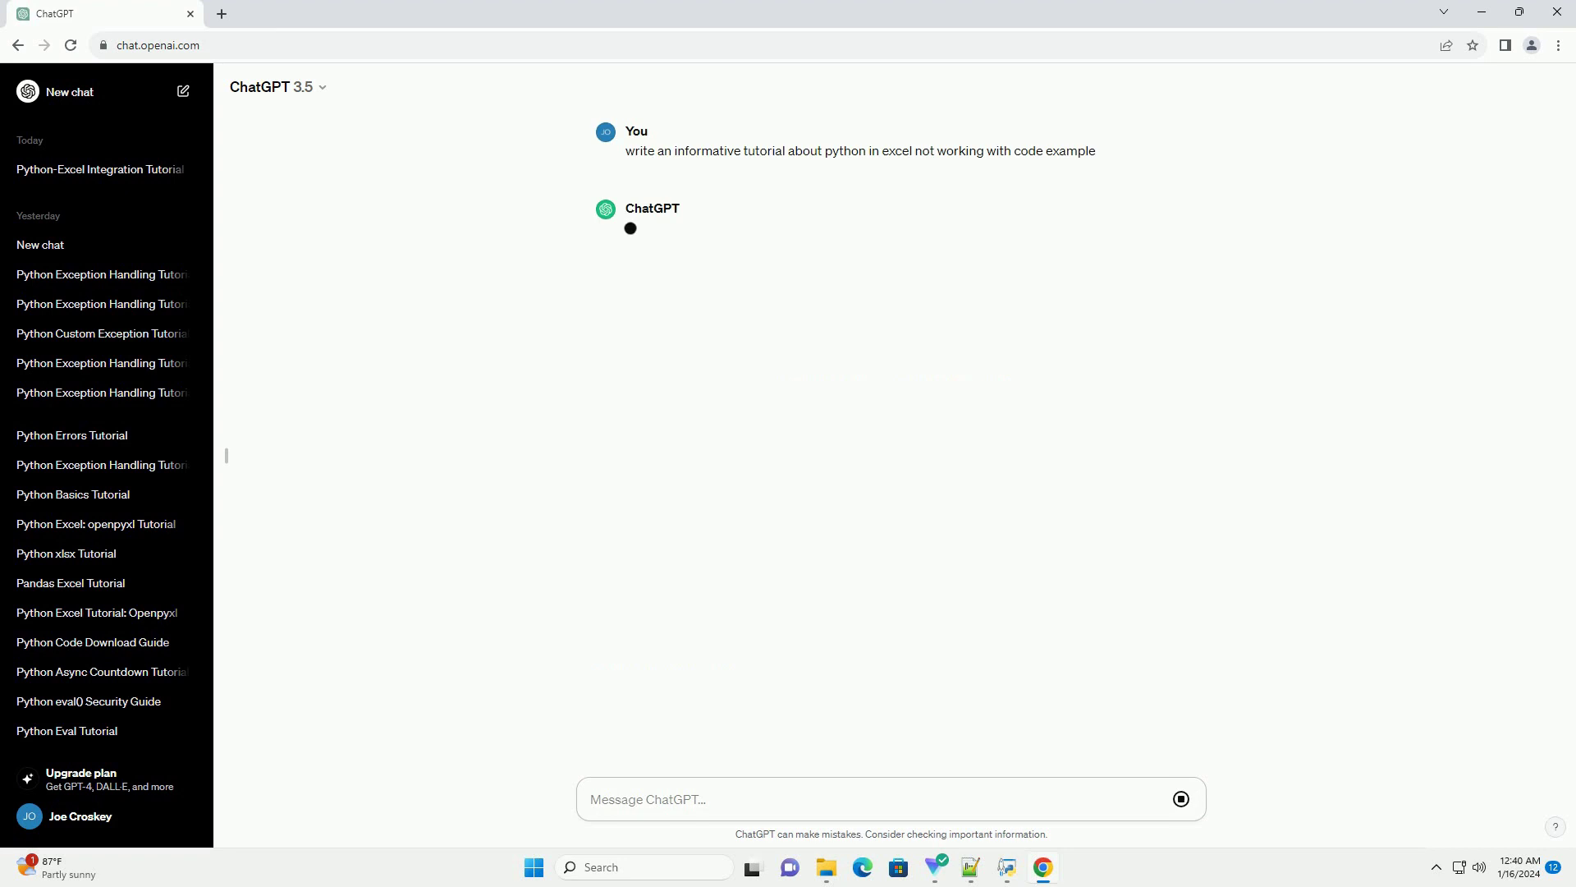